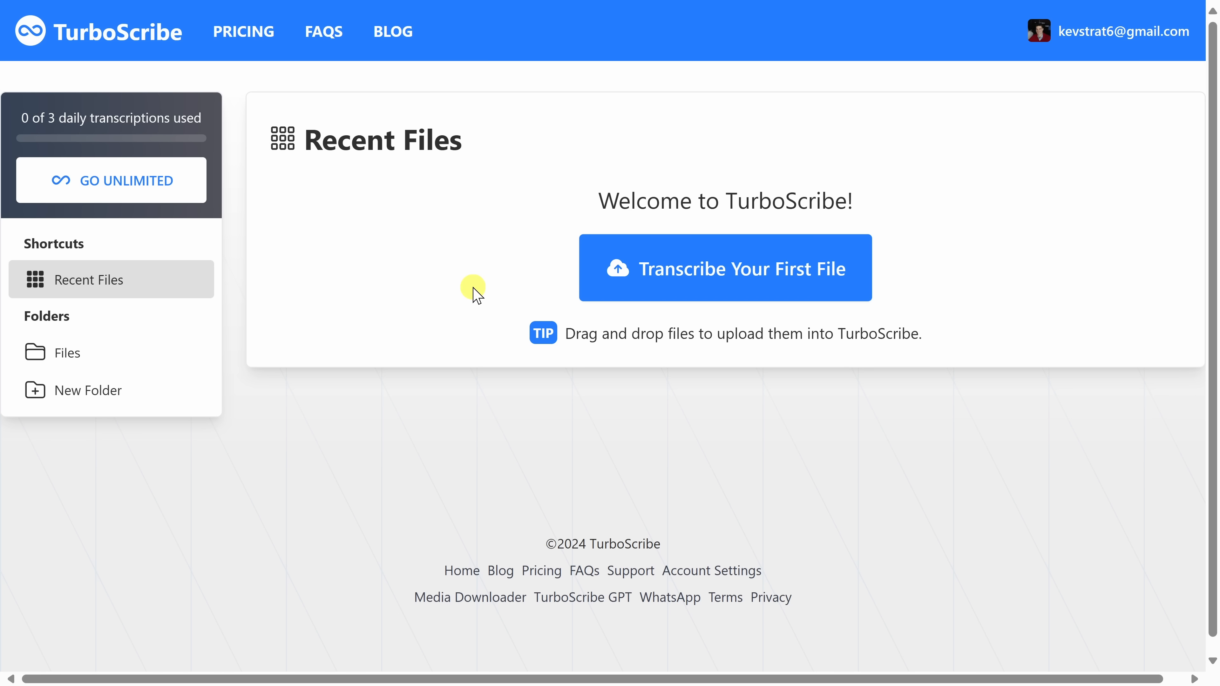
# Start a new transcription and add the audio file Kevin Cookie Company Commercial.wav
pyautogui.click(746, 296)
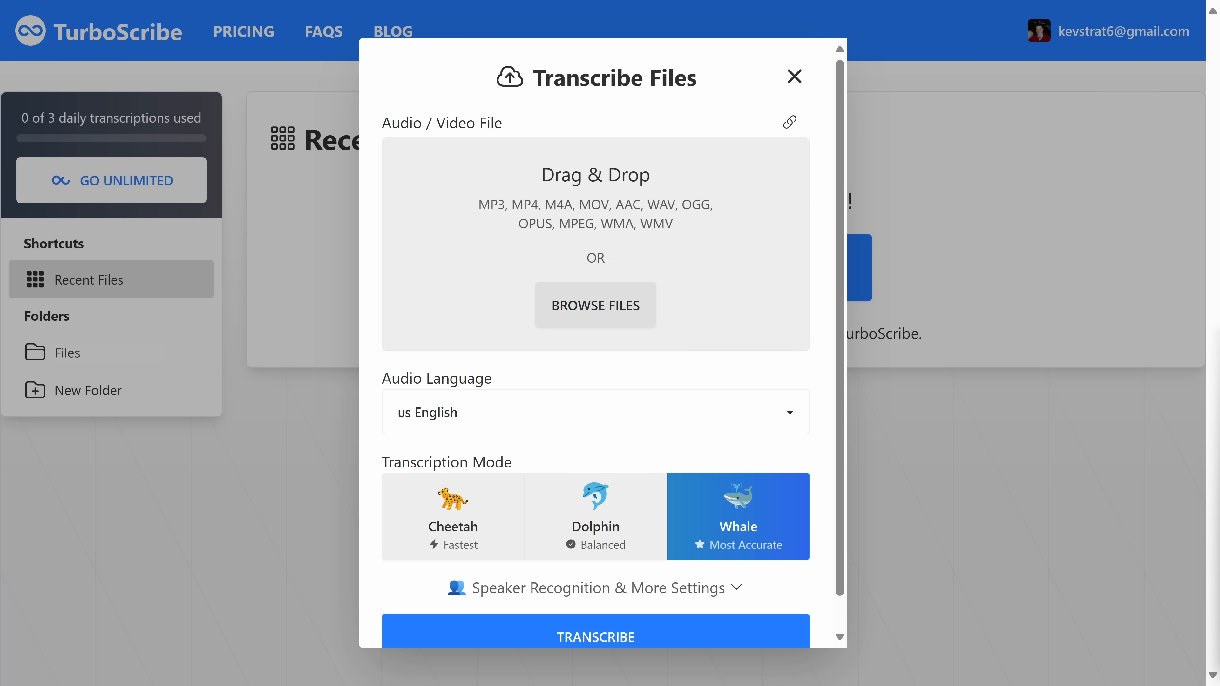
pyautogui.moveTo(1035, 432); pyautogui.dragTo(640, 240)
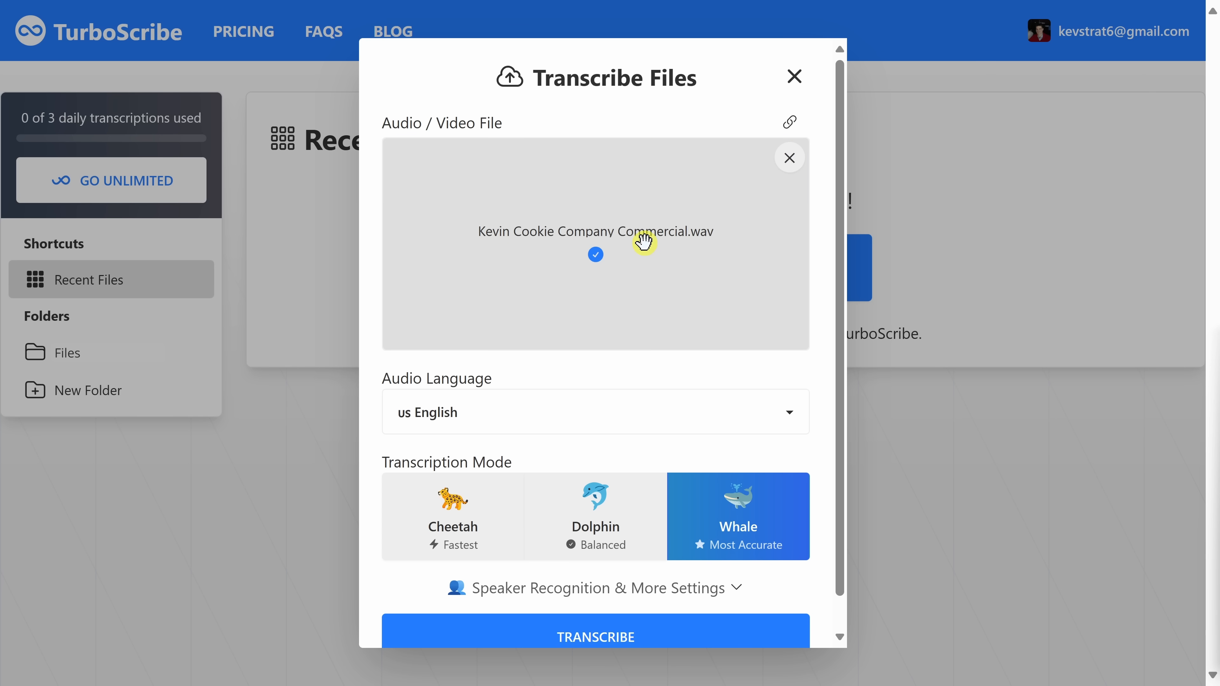
pyautogui.scroll(-1, 624, 259)
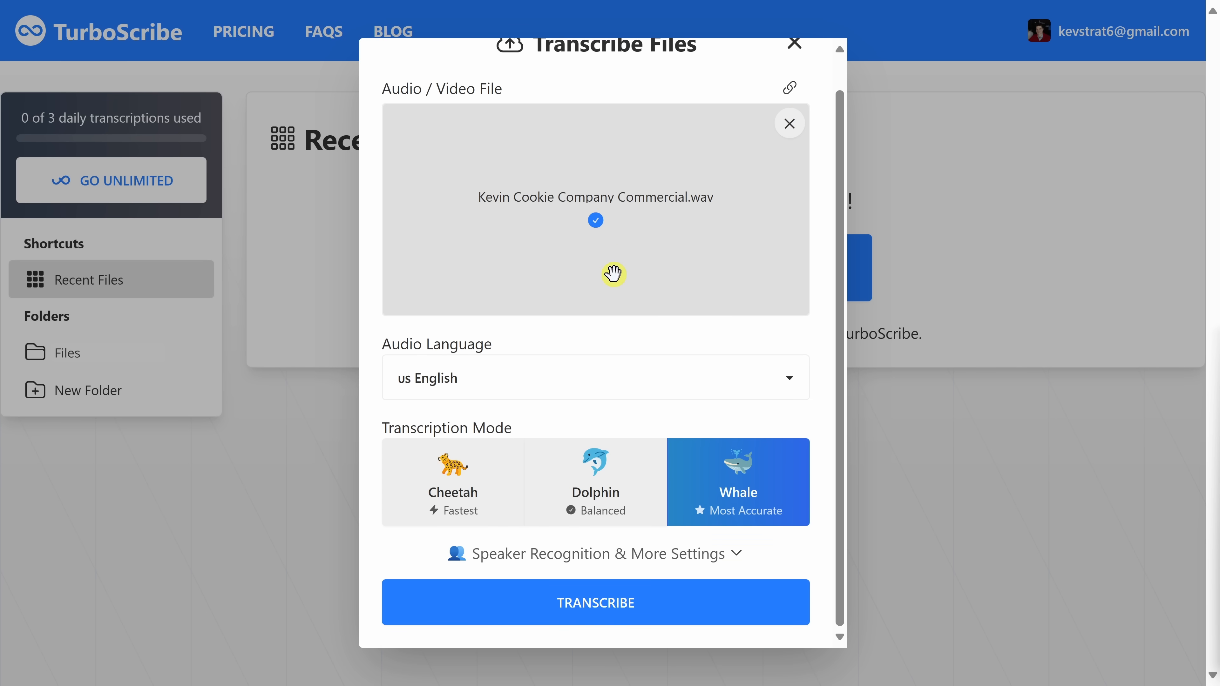
# Look through the available audio languages, then close the list without changing the selection
pyautogui.click(494, 381)
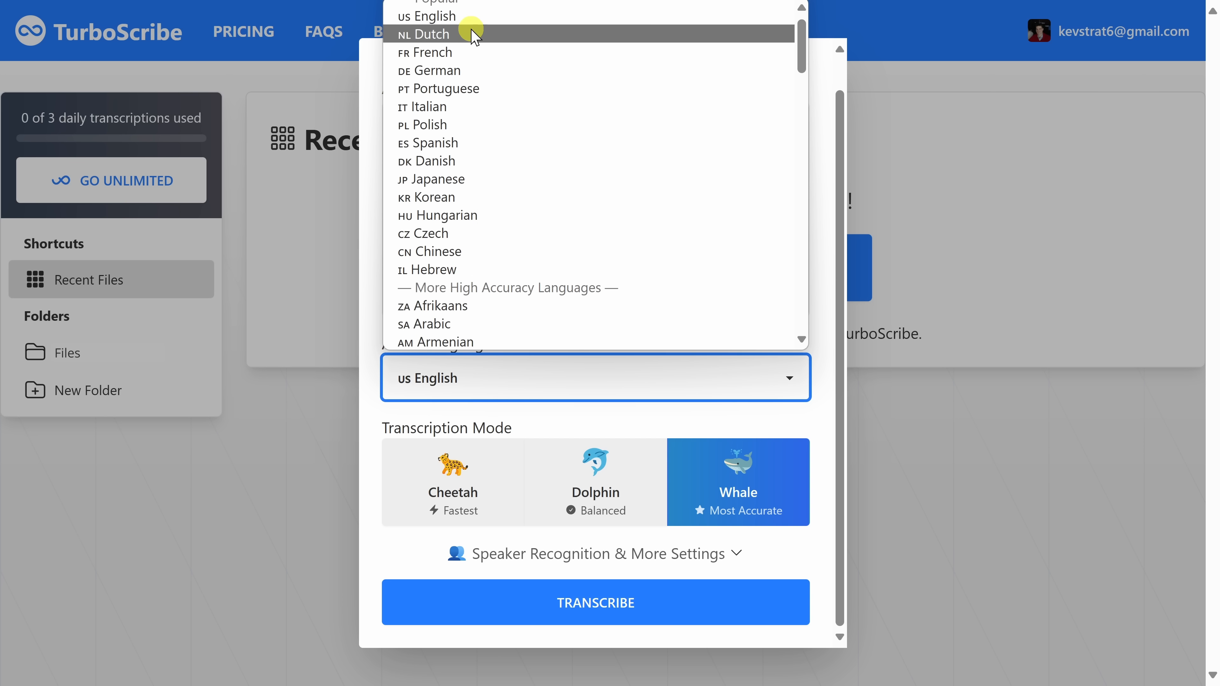
pyautogui.scroll(-15, 495, 57)
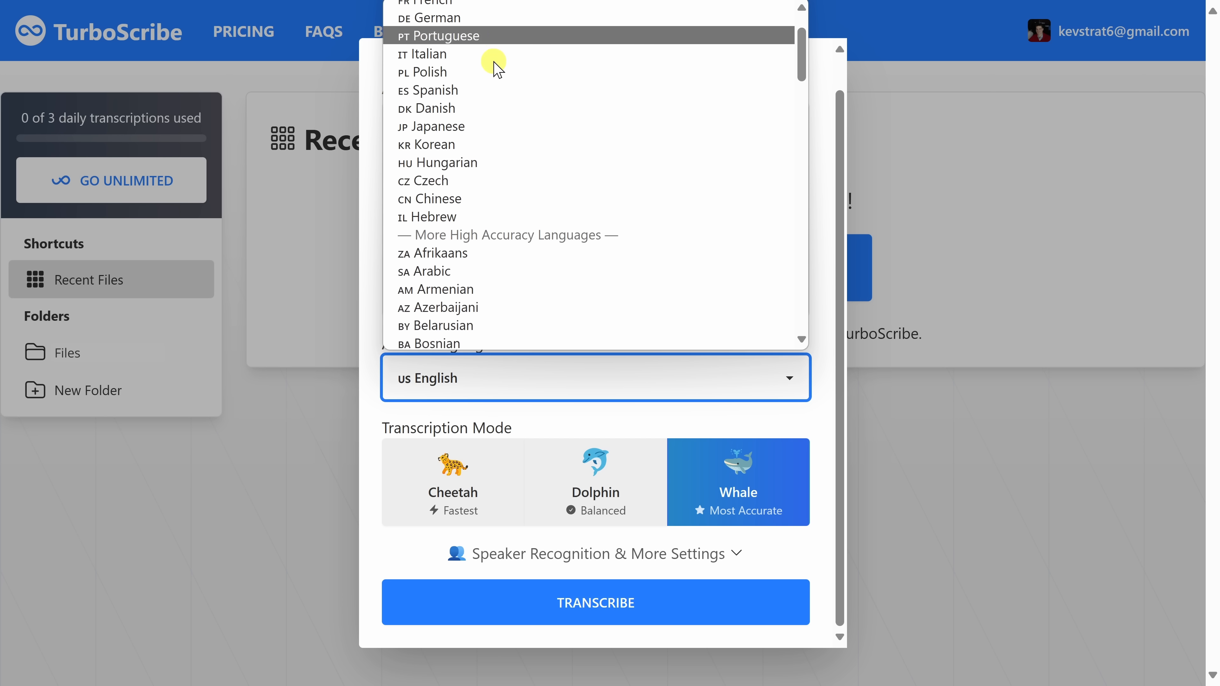
pyautogui.scroll(-8, 548, 143)
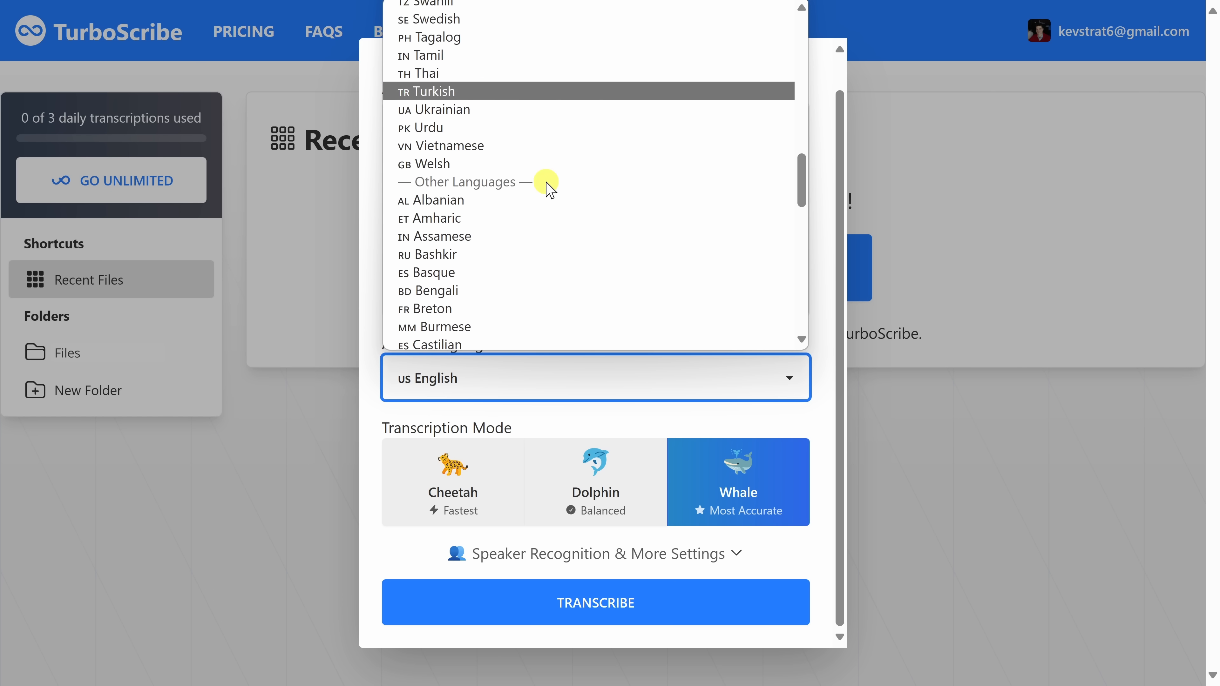
pyautogui.scroll(-10, 553, 115)
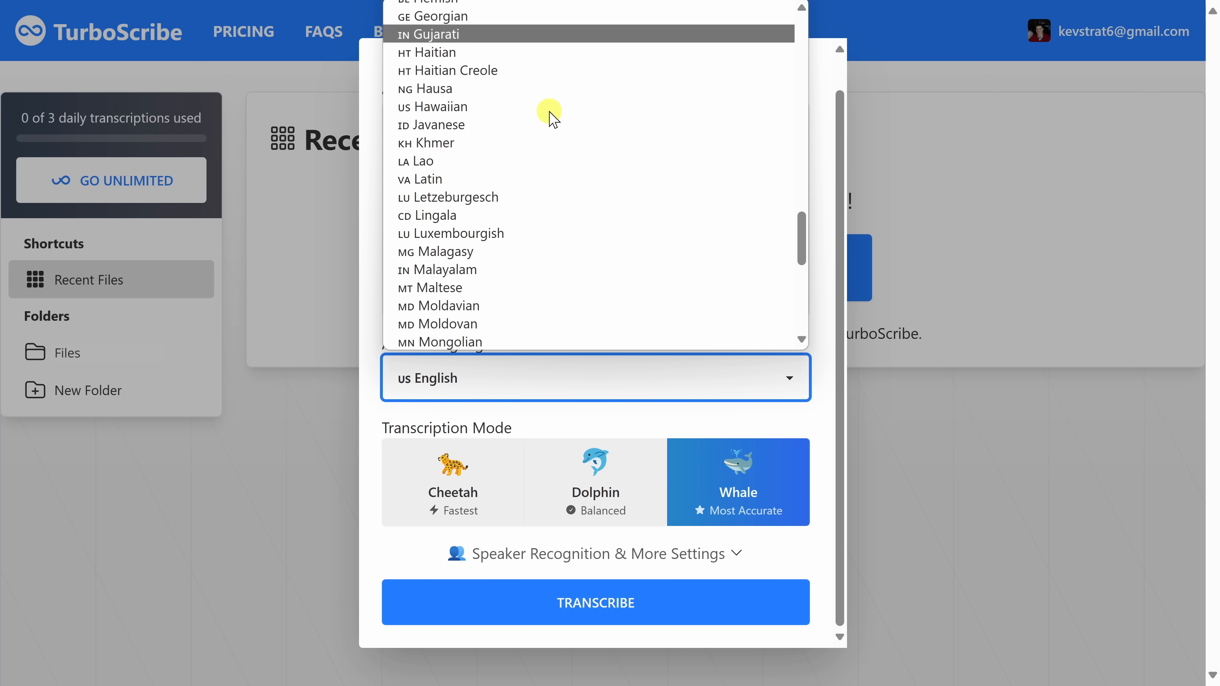
pyautogui.scroll(20, 571, 269)
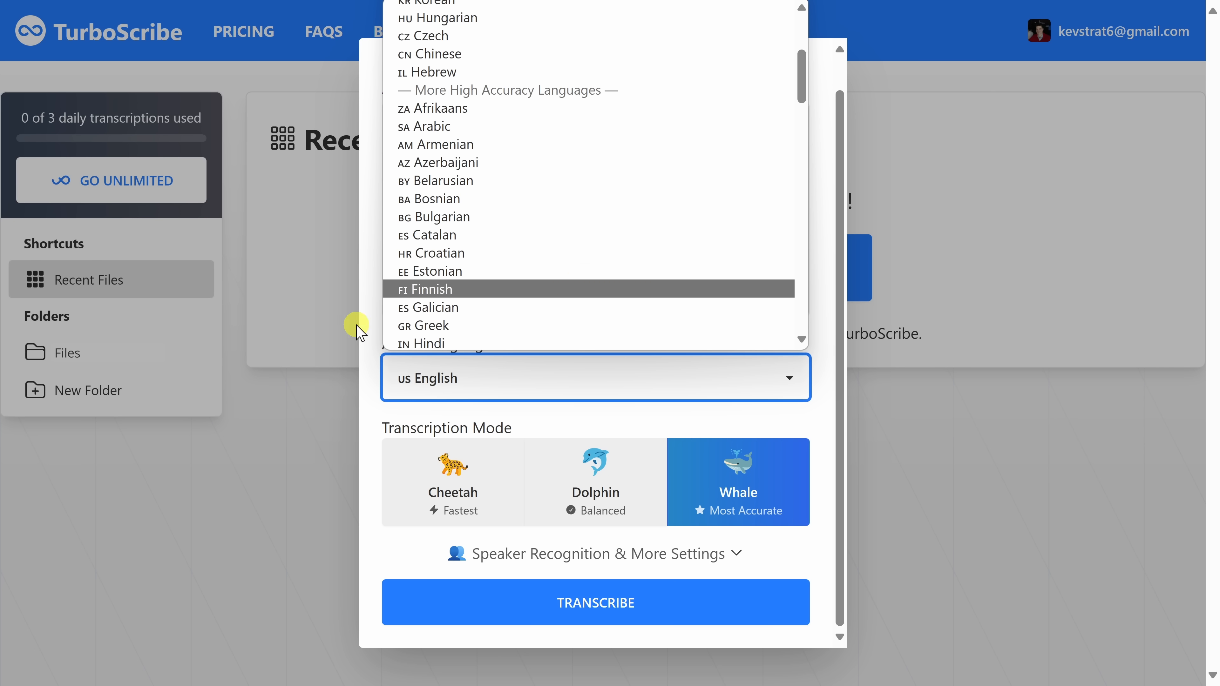
pyautogui.click(368, 312)
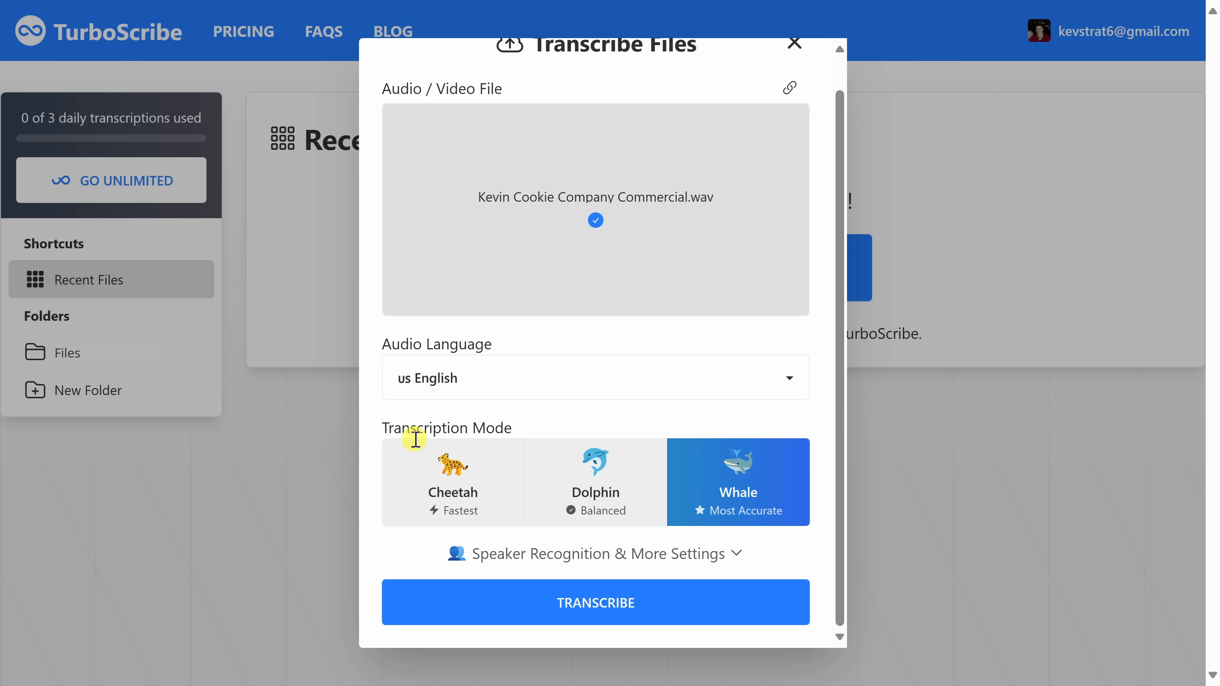
# Examine the transcription modes and the extra speaker recognition settings, then collapse those settings
pyautogui.moveTo(499, 487)
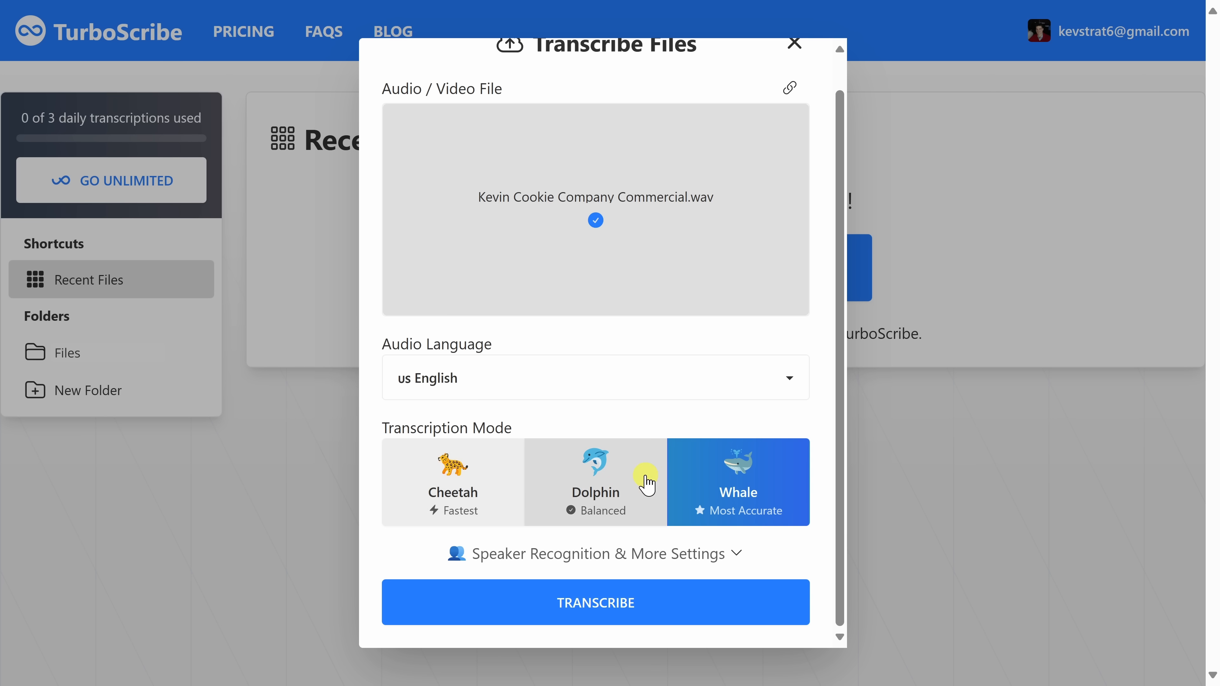
pyautogui.moveTo(766, 492)
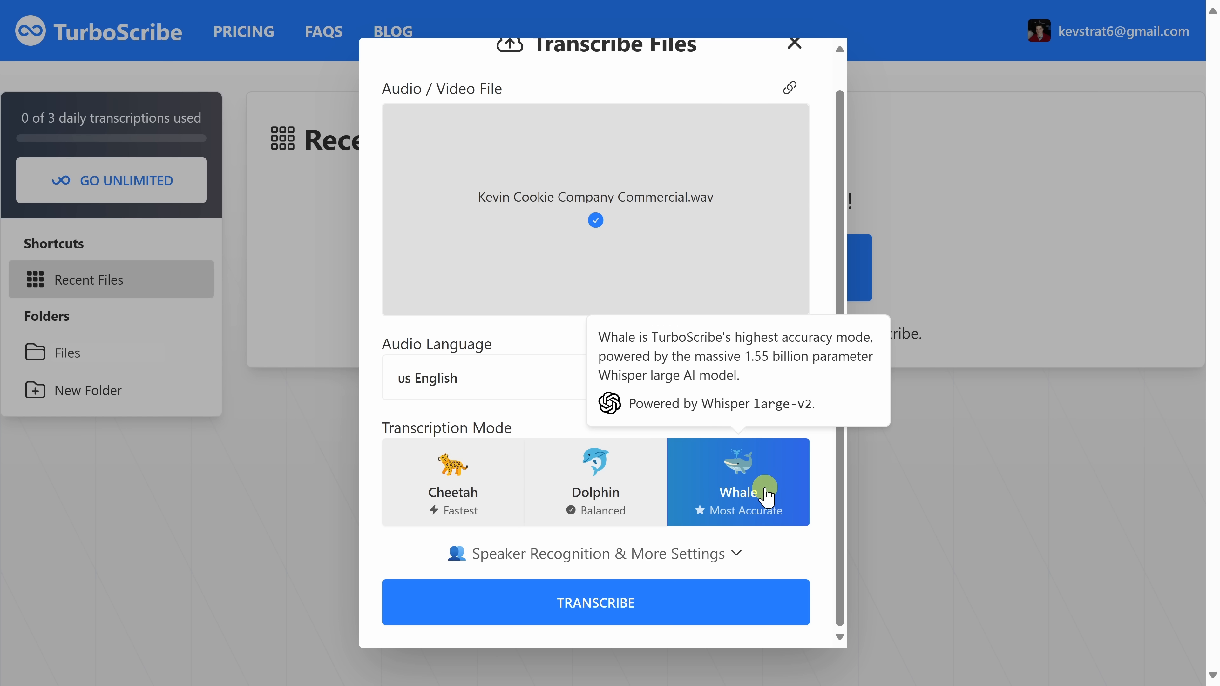
pyautogui.click(703, 563)
pyautogui.scroll(-3, 724, 550)
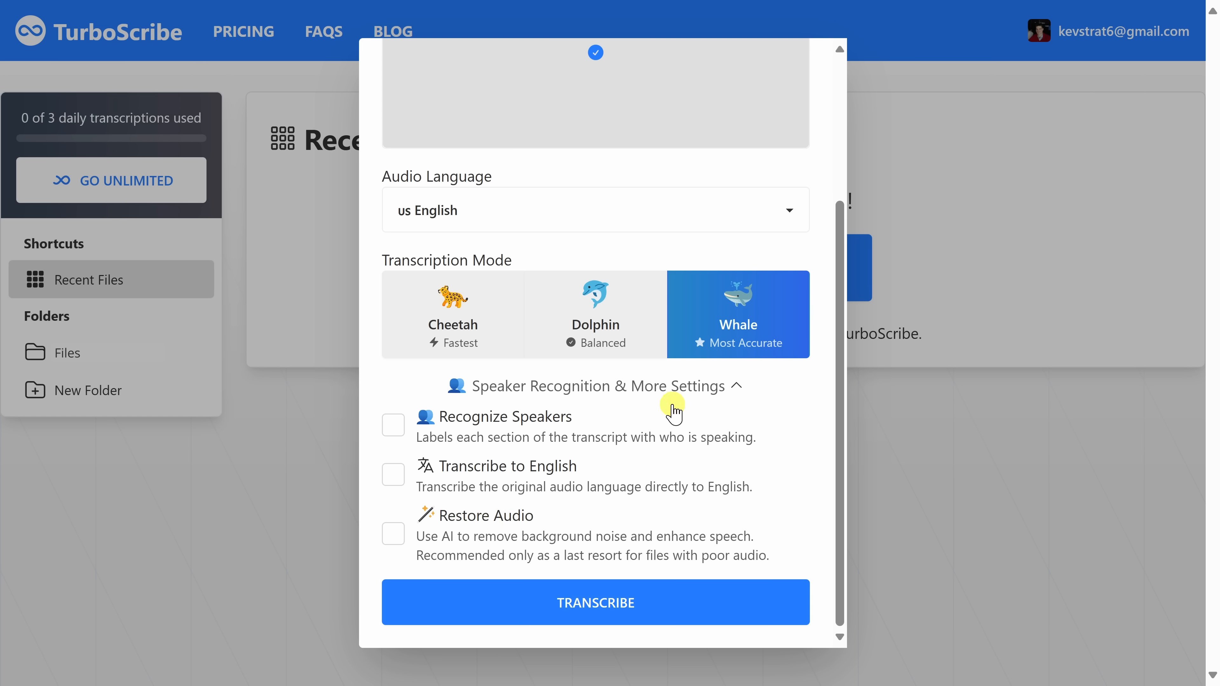
pyautogui.click(696, 389)
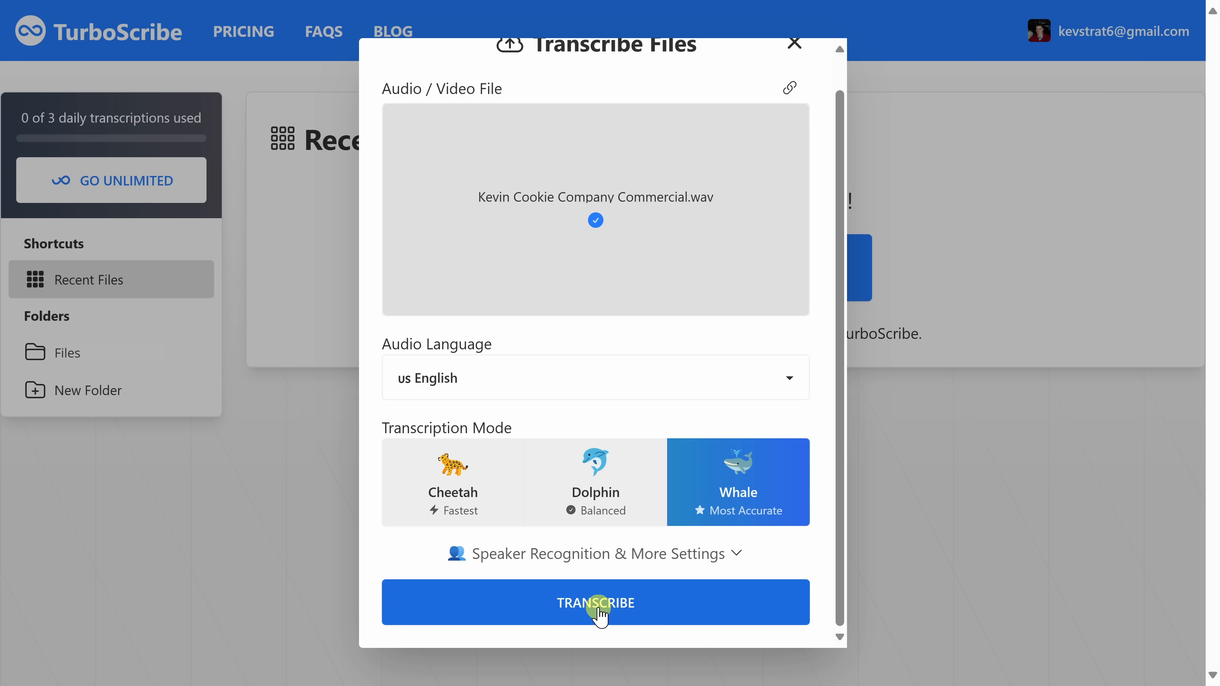
# Transcribe the uploaded file and open the finished Kevin Cookie Company Commercial transcript
pyautogui.click(600, 617)
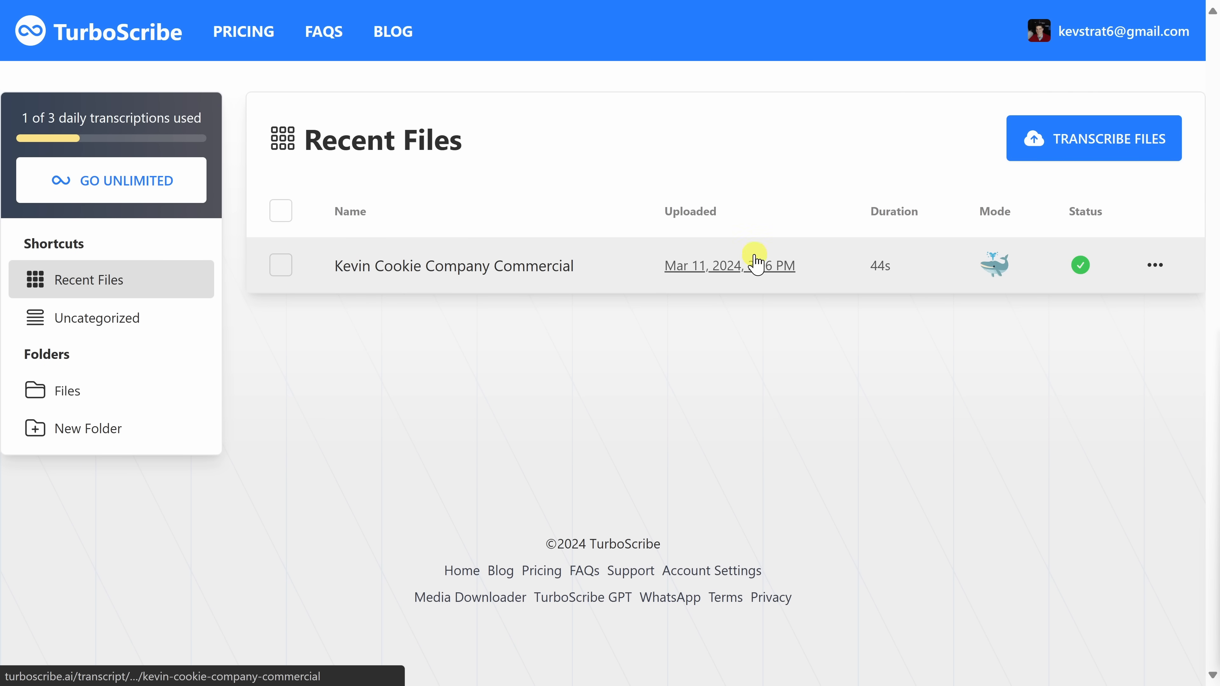
pyautogui.click(512, 267)
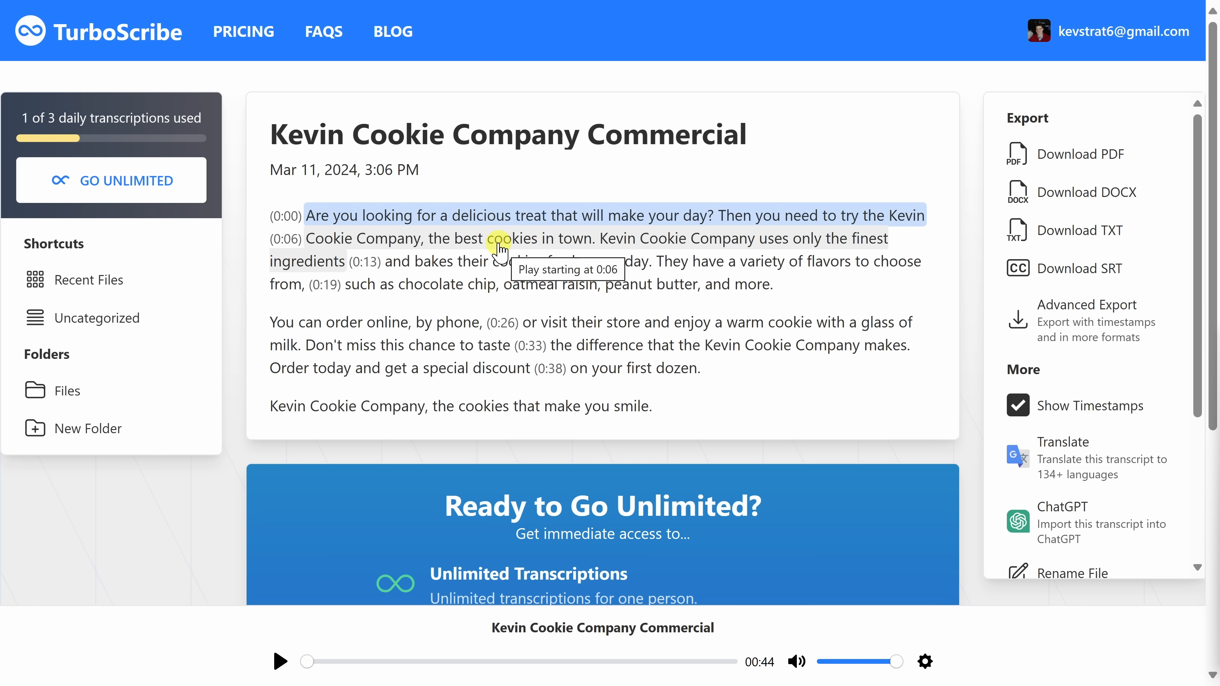
# Play and pause the transcript's audio, and examine the playback speed options without changing the speed
pyautogui.click(283, 661)
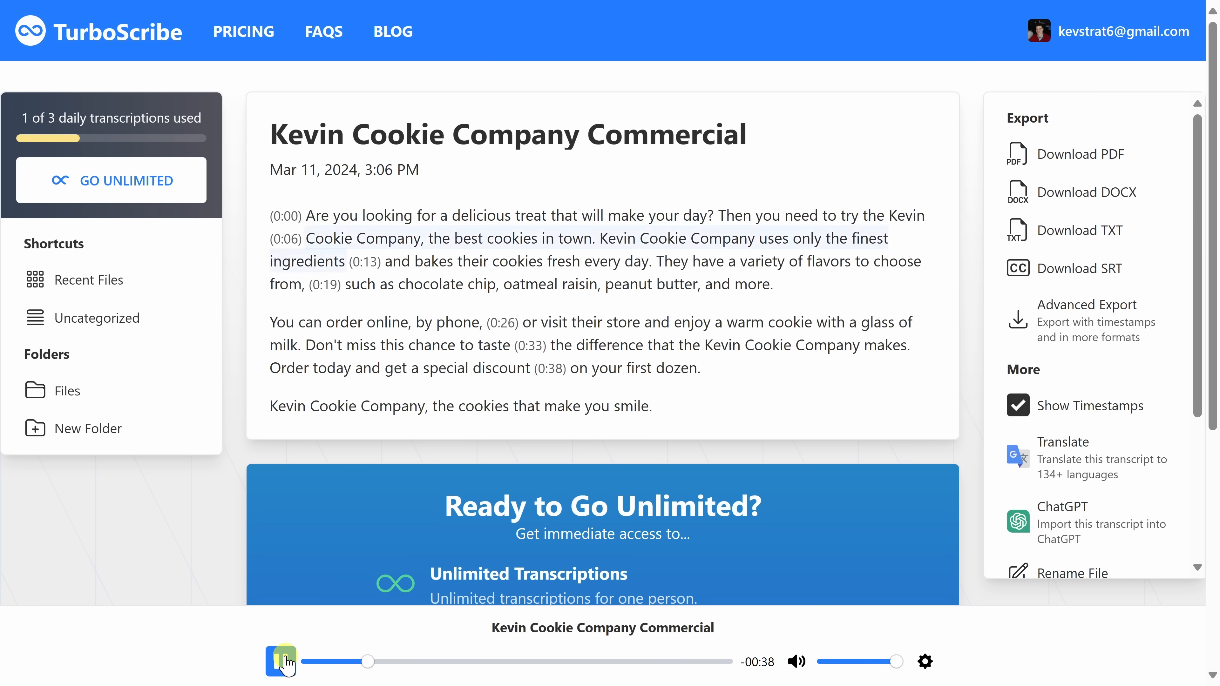
pyautogui.click(284, 661)
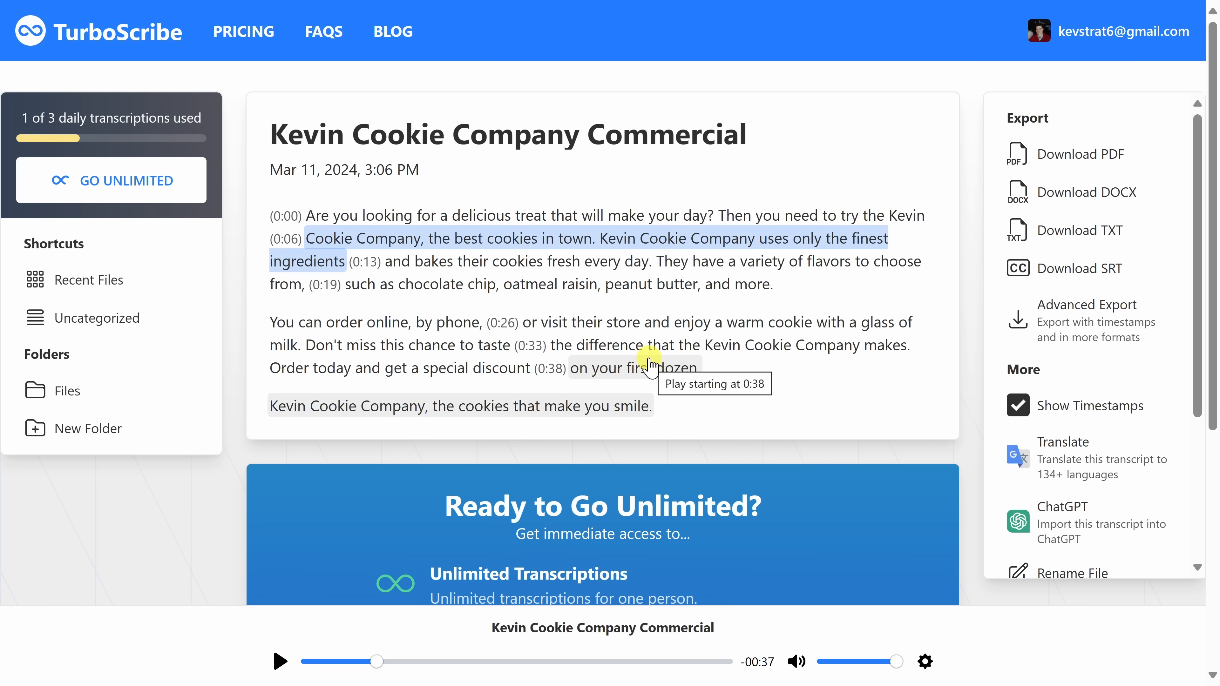
pyautogui.click(922, 663)
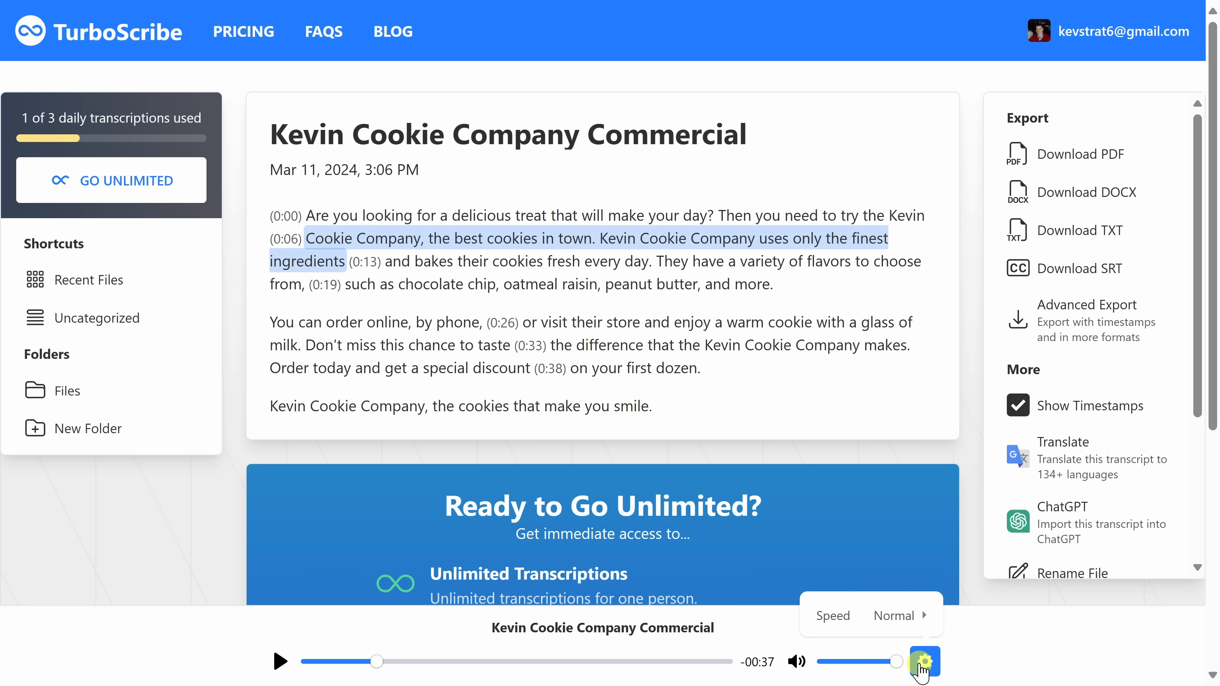
pyautogui.click(914, 622)
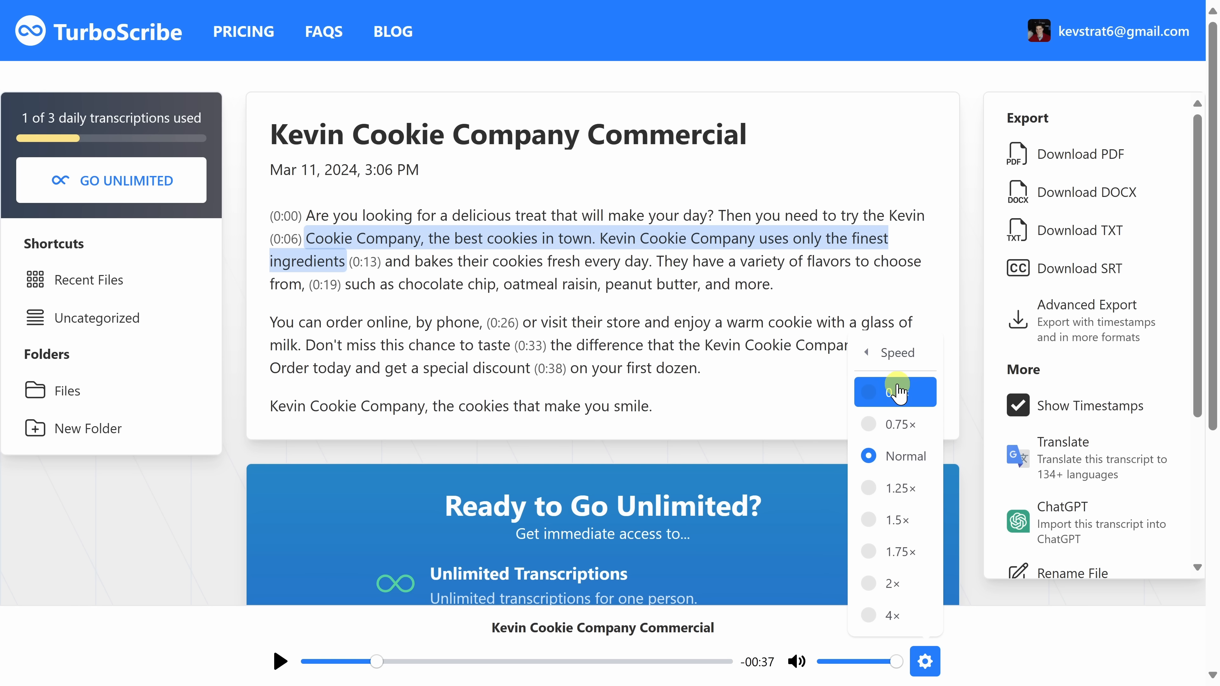
pyautogui.click(979, 641)
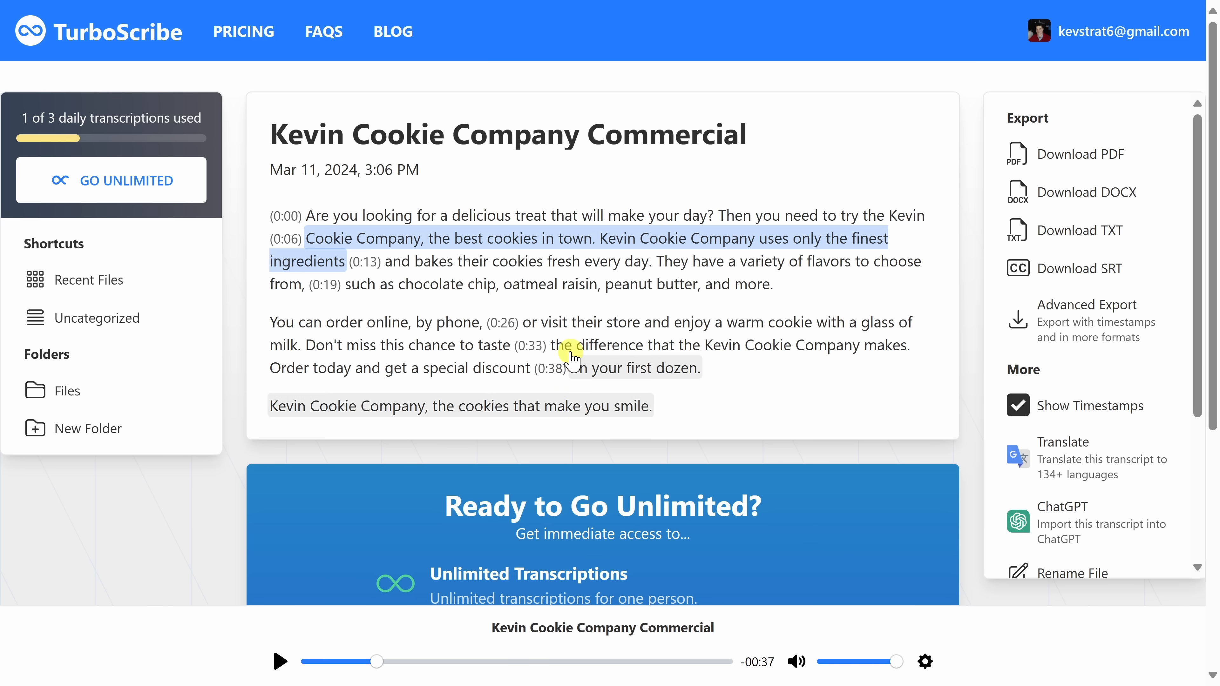
# Play the audio from the 0:26 transcript segment and pause it
pyautogui.click(572, 325)
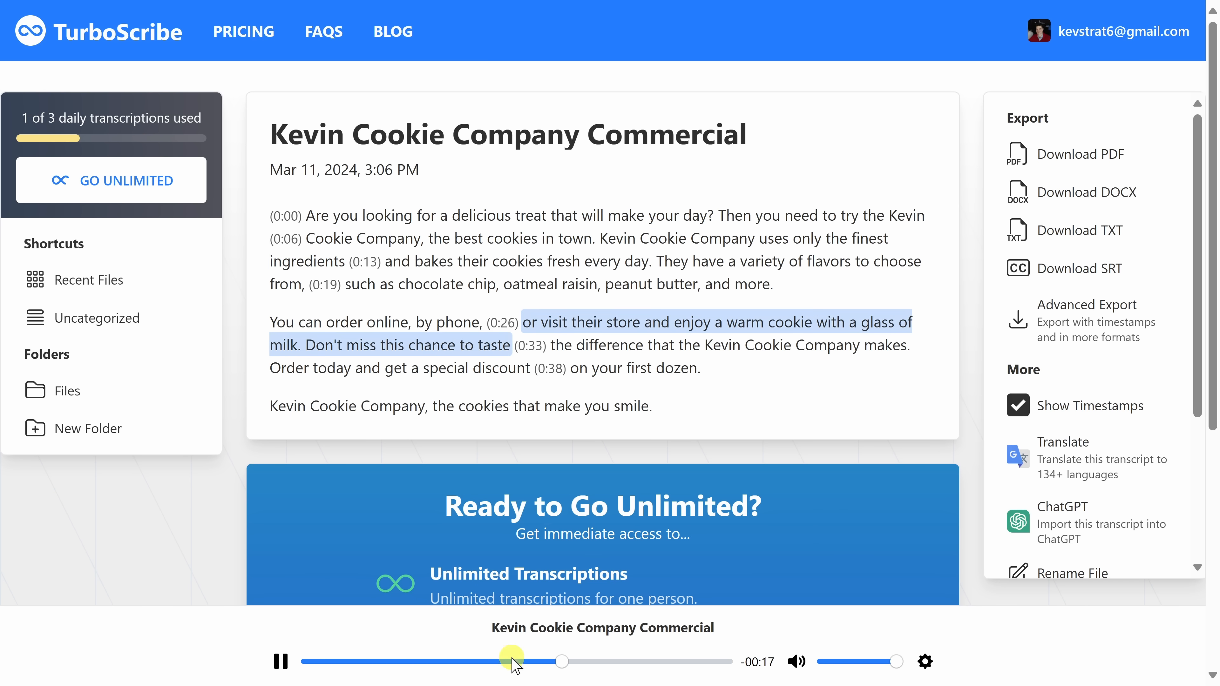
pyautogui.click(280, 662)
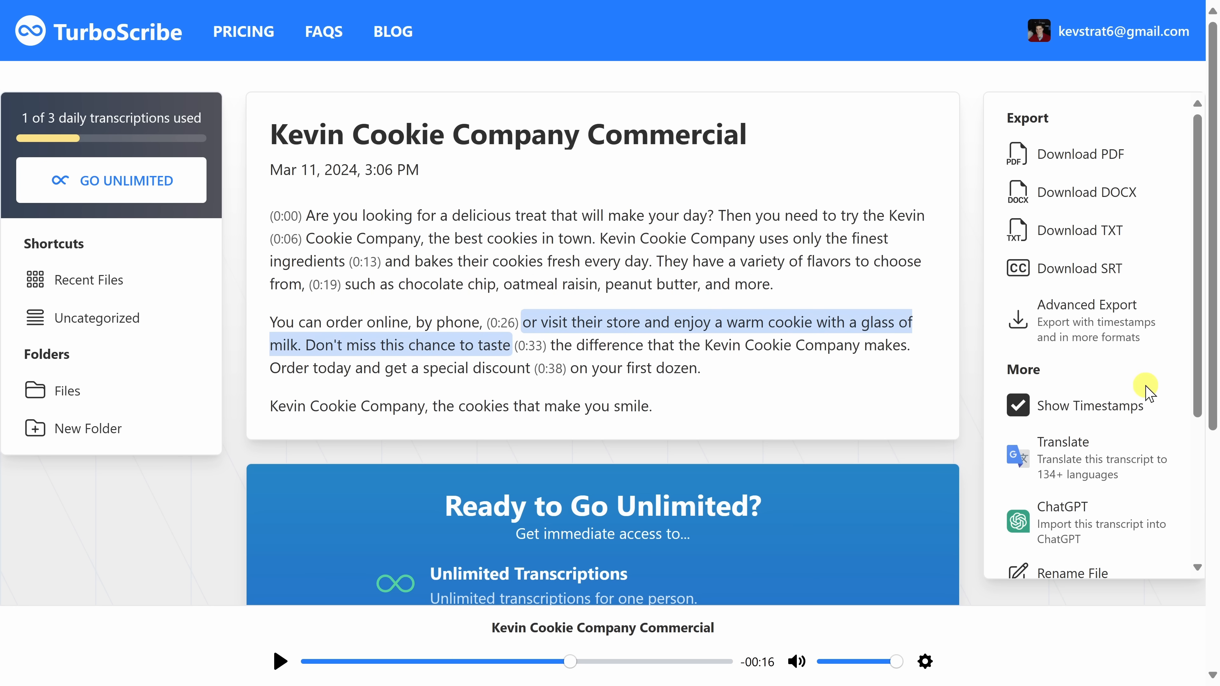
# Hide the timestamps in the transcript and show them again
pyautogui.click(1025, 411)
pyautogui.click(1026, 412)
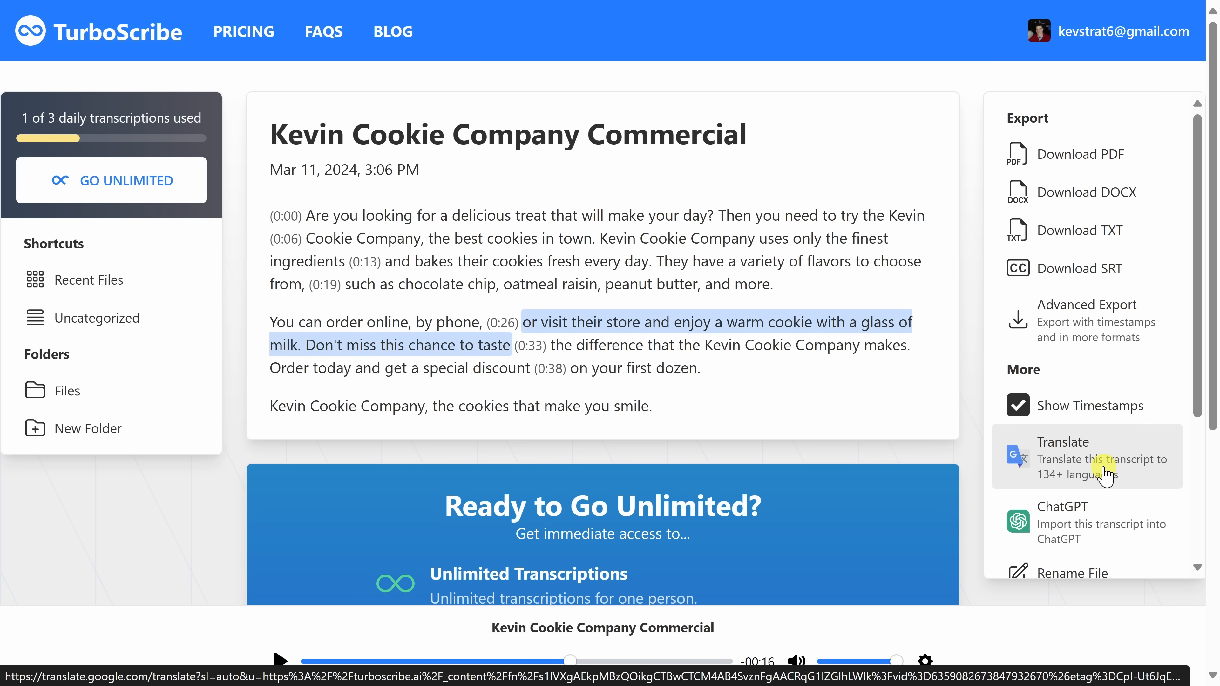
# Put the transcript in edit mode, view the 0:00 - 0:06 segment's text editor, and close it without saving changes
pyautogui.scroll(-5, 1105, 473)
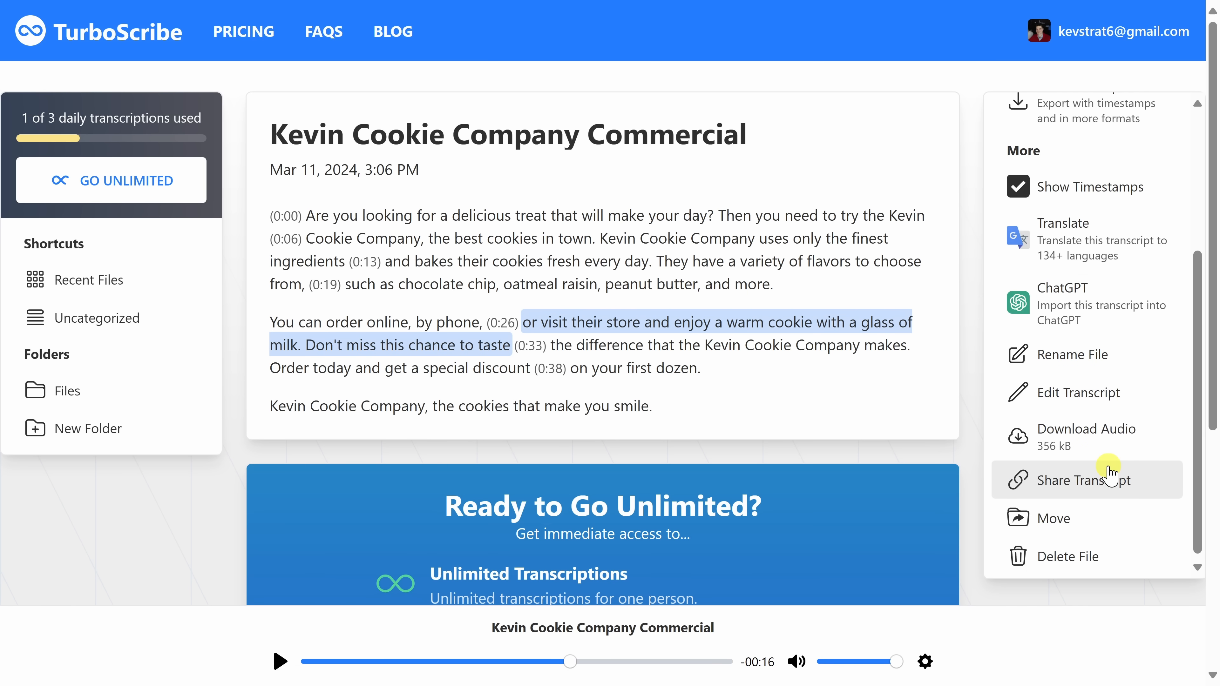
pyautogui.click(1075, 396)
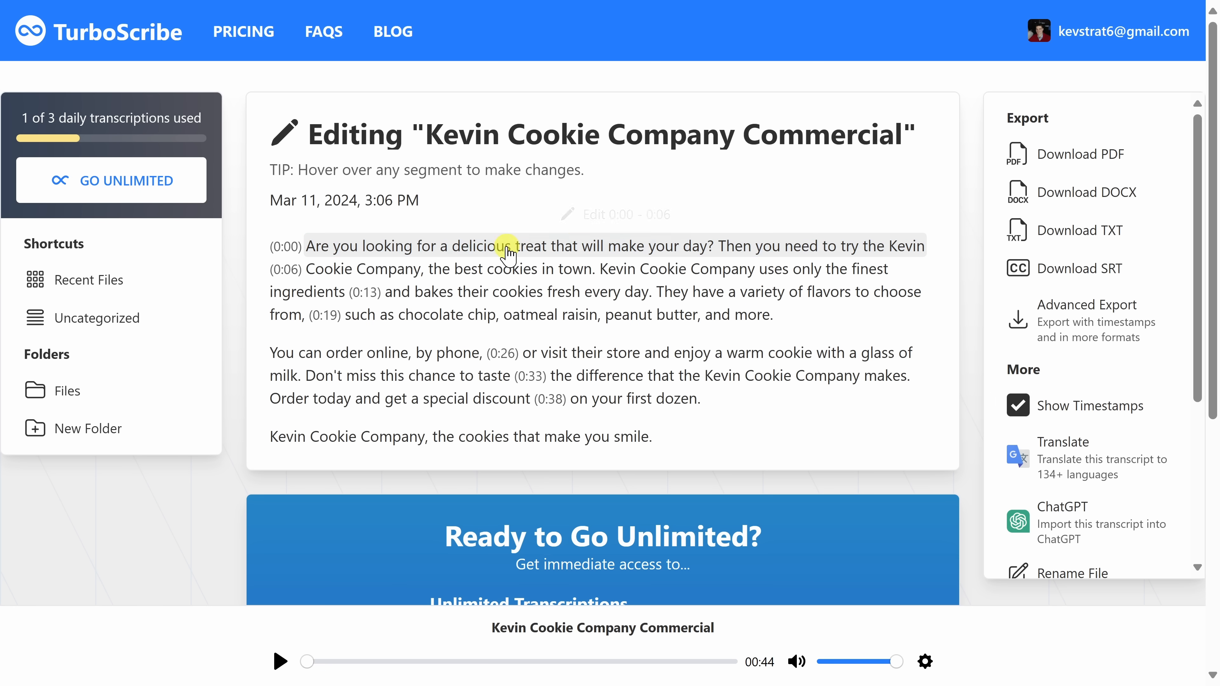
pyautogui.moveTo(490, 251)
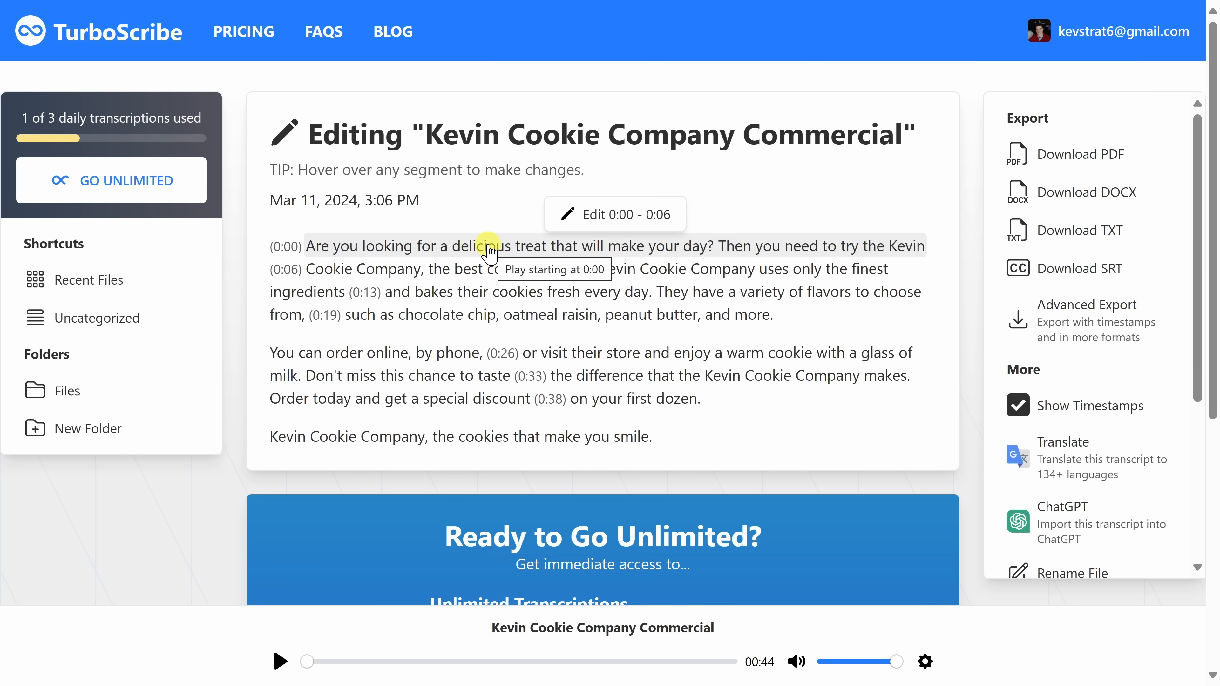
pyautogui.click(568, 215)
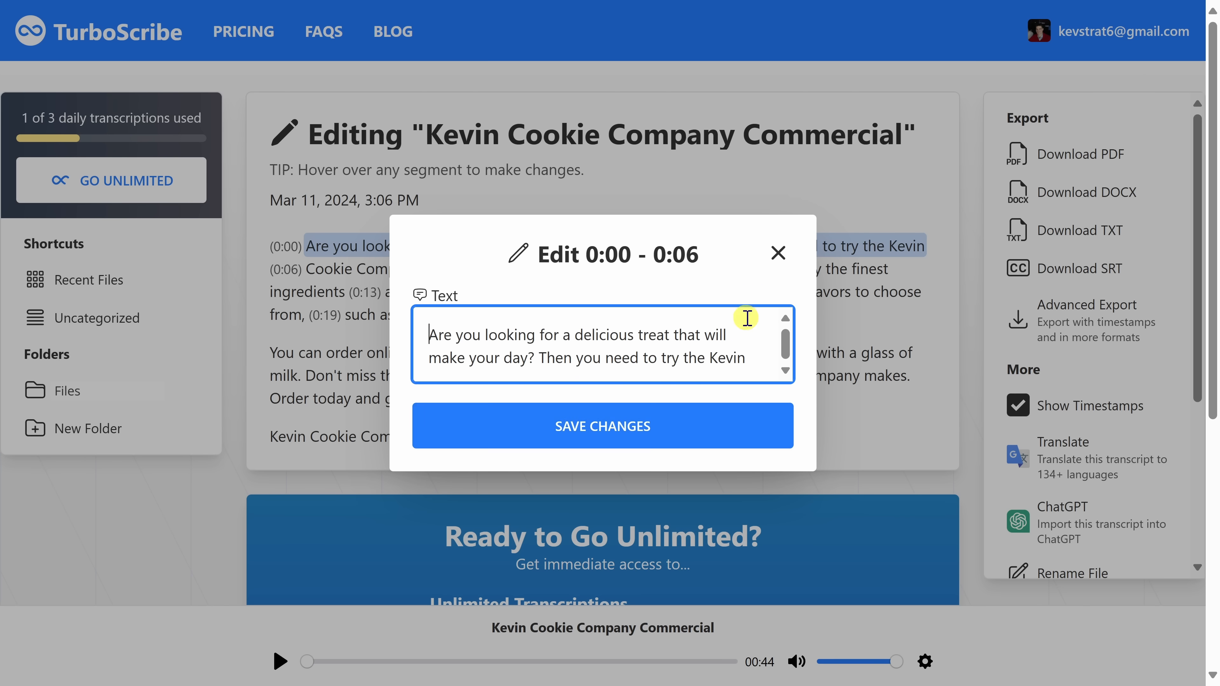
pyautogui.click(778, 253)
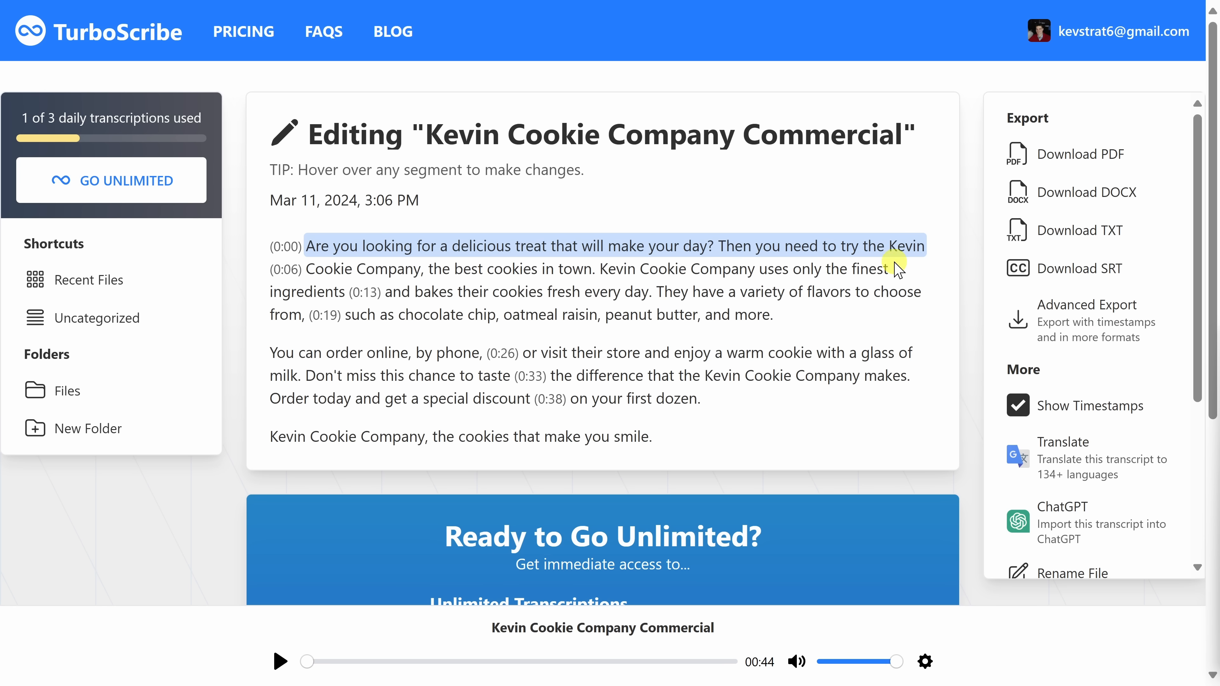
# Download the transcript as a DOCX file and open the downloaded document to look at its text
pyautogui.click(1100, 207)
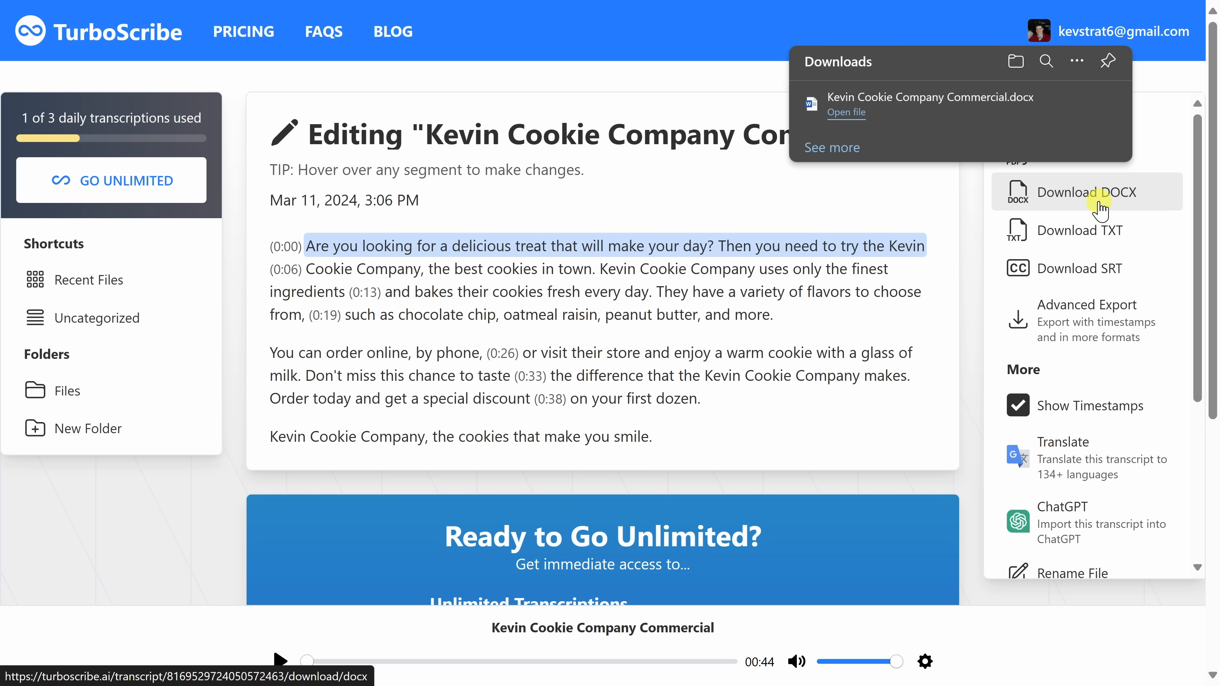
pyautogui.click(1008, 110)
pyautogui.moveTo(485, 295); pyautogui.dragTo(751, 424)
pyautogui.click(780, 425)
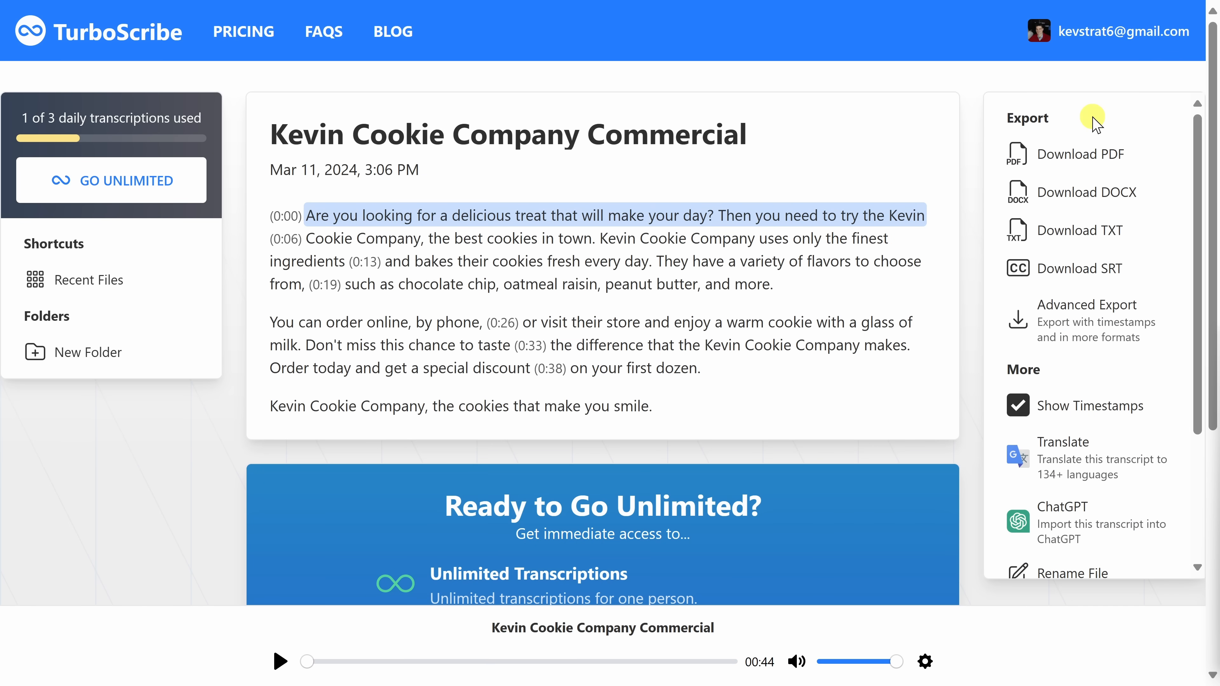
# Return to the recent files and create a new folder named Commercials
pyautogui.click(112, 284)
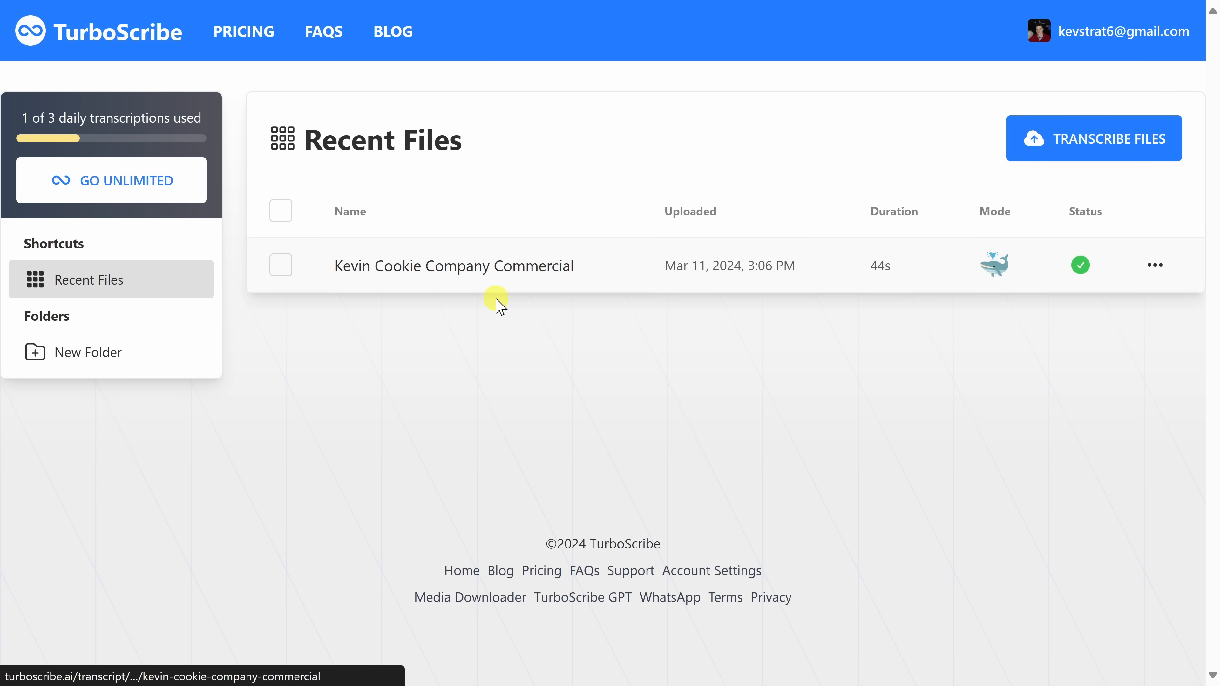
pyautogui.click(75, 362)
pyautogui.write('Commercials')
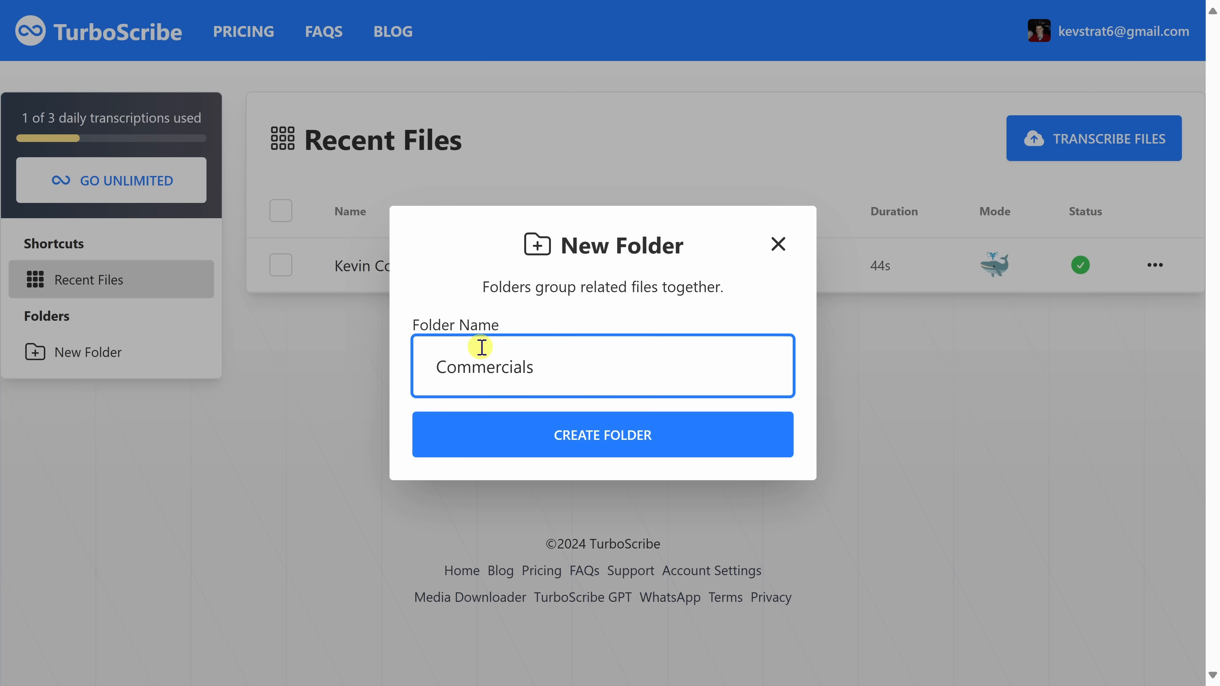
pyautogui.click(624, 438)
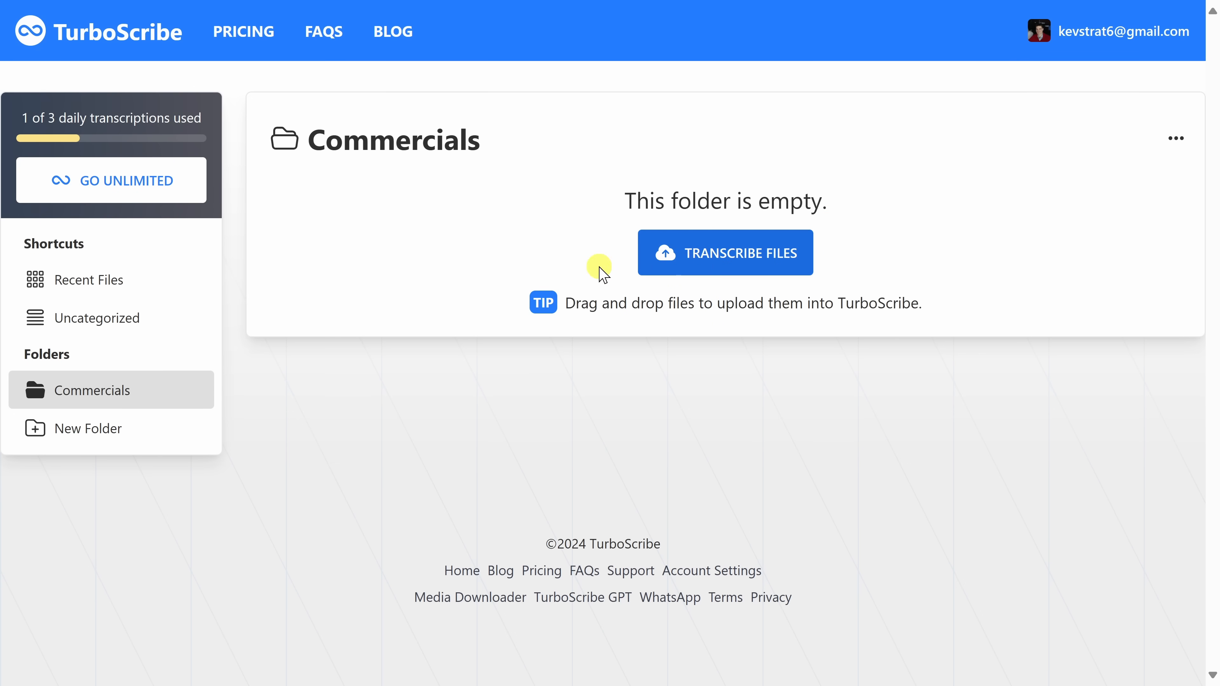
# Move the Kevin Cookie Company Commercial file from the recent files into the Commercials folder
pyautogui.click(90, 280)
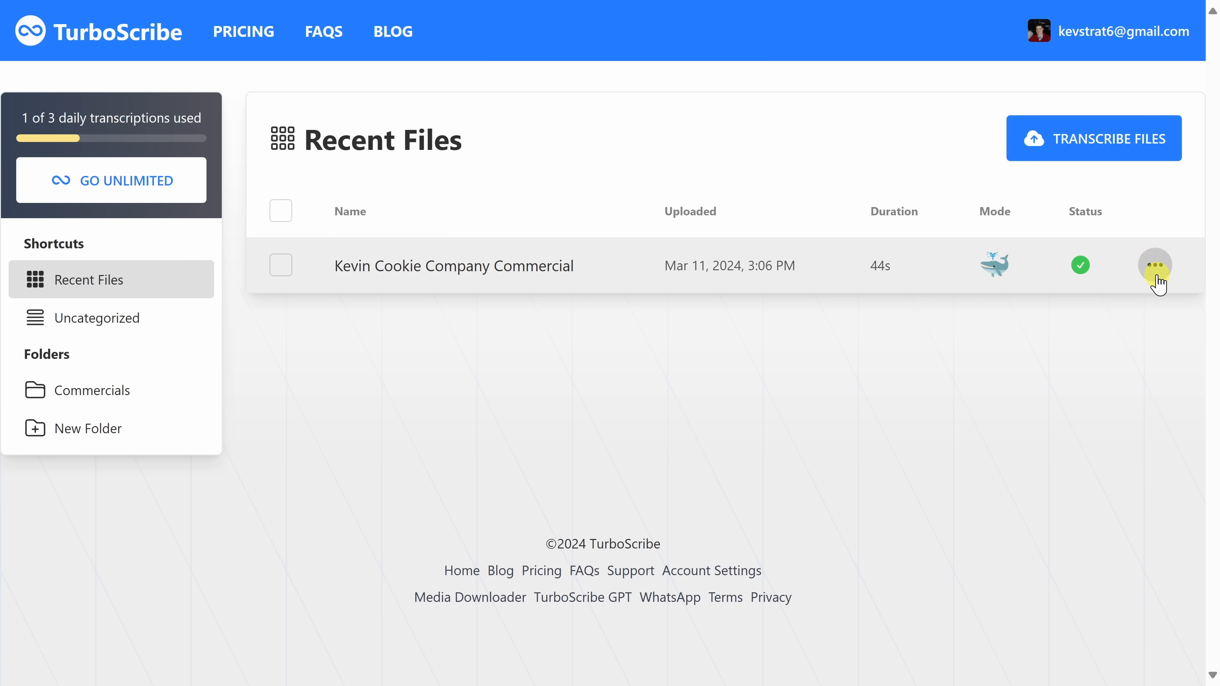
pyautogui.click(1155, 266)
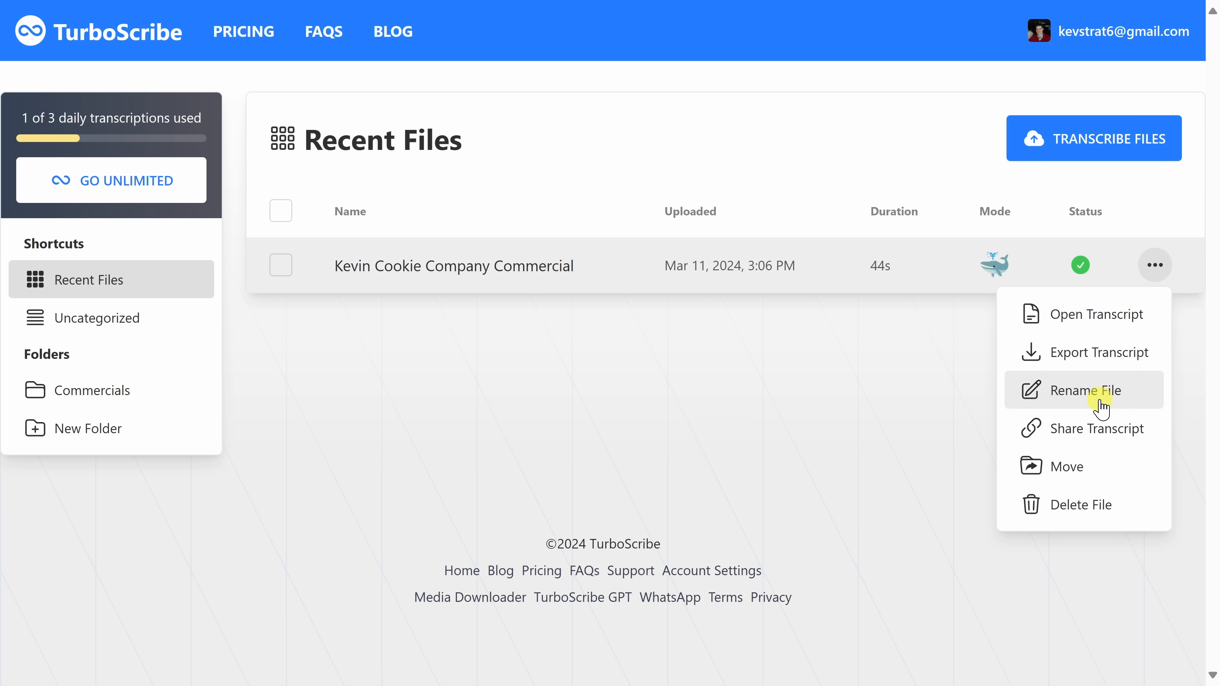
pyautogui.click(1091, 478)
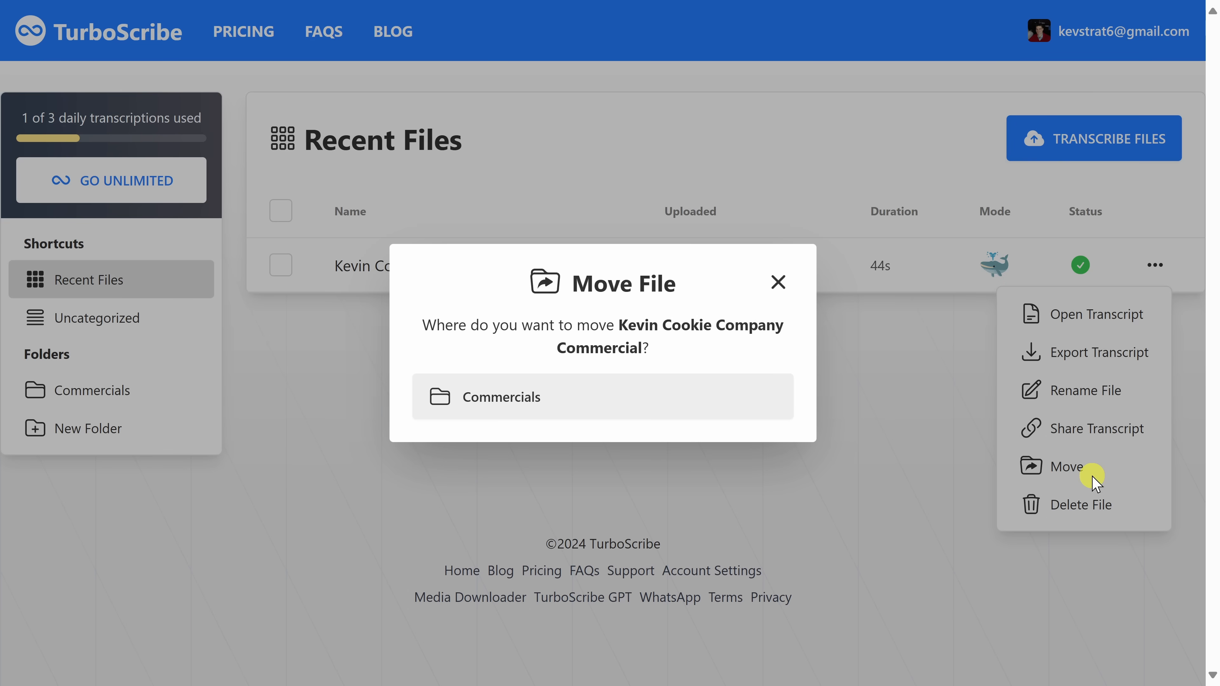
pyautogui.click(526, 412)
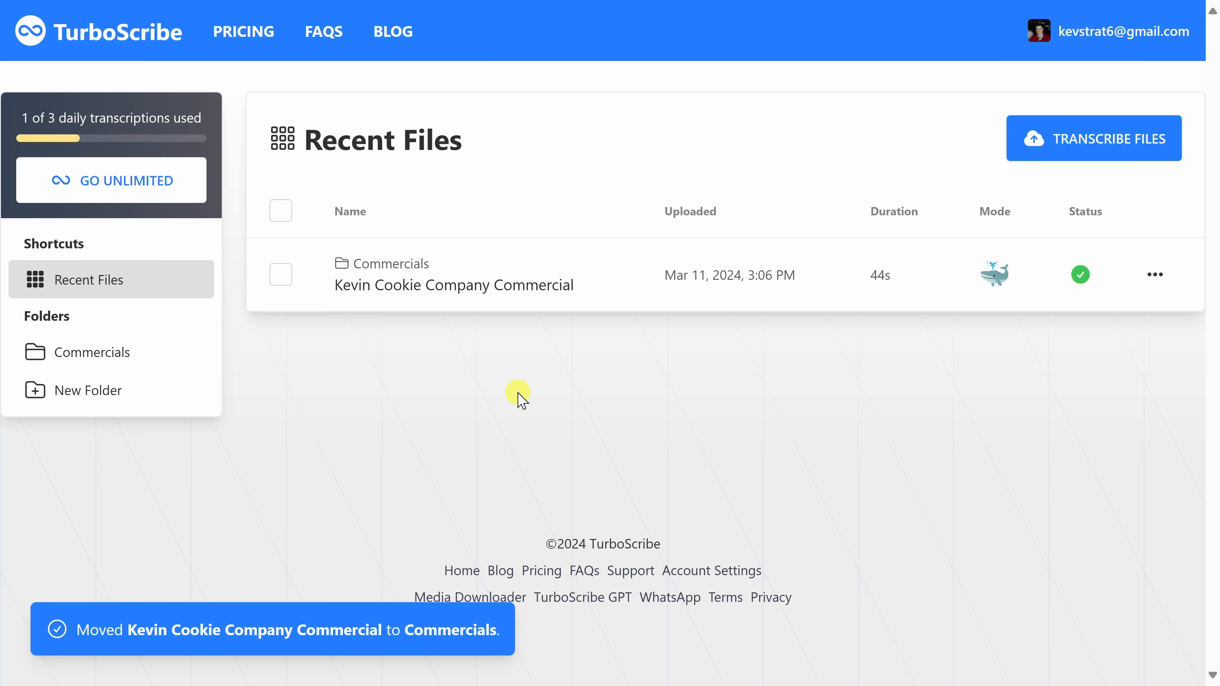